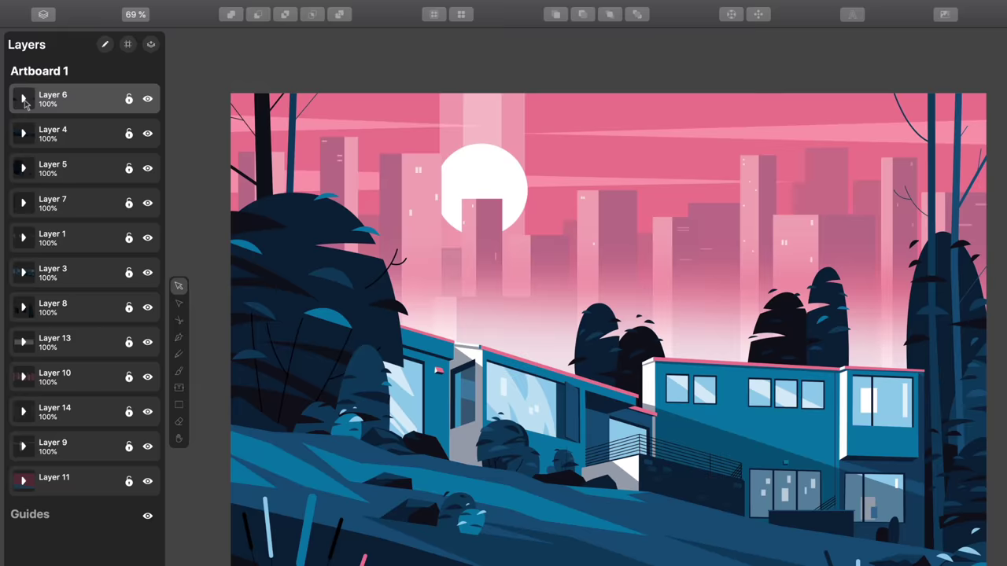
- Expand Layer 6 then collapse it, and expand Layer 5 to list its curves
left_click(22, 99)
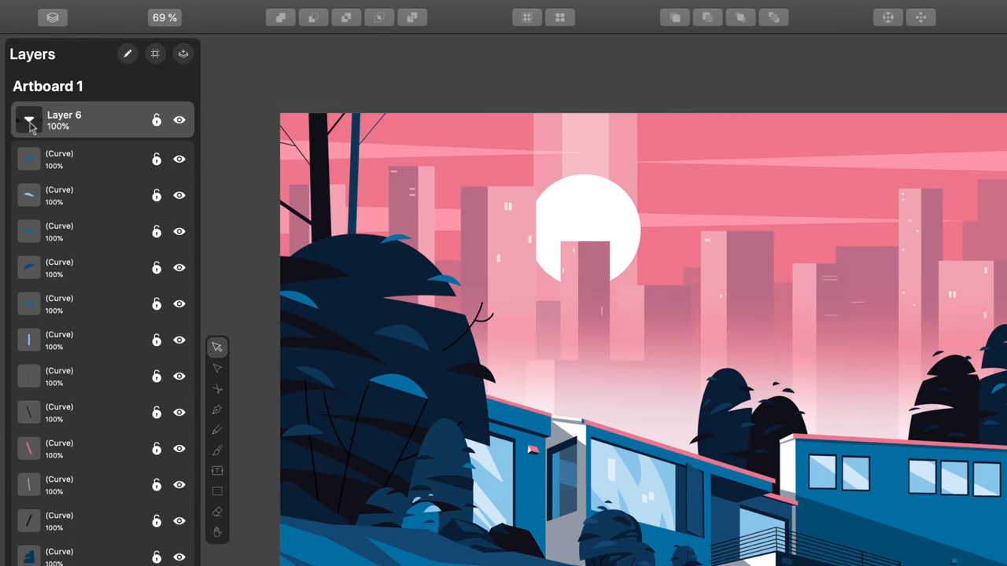
left_click(30, 124)
left_click(29, 203)
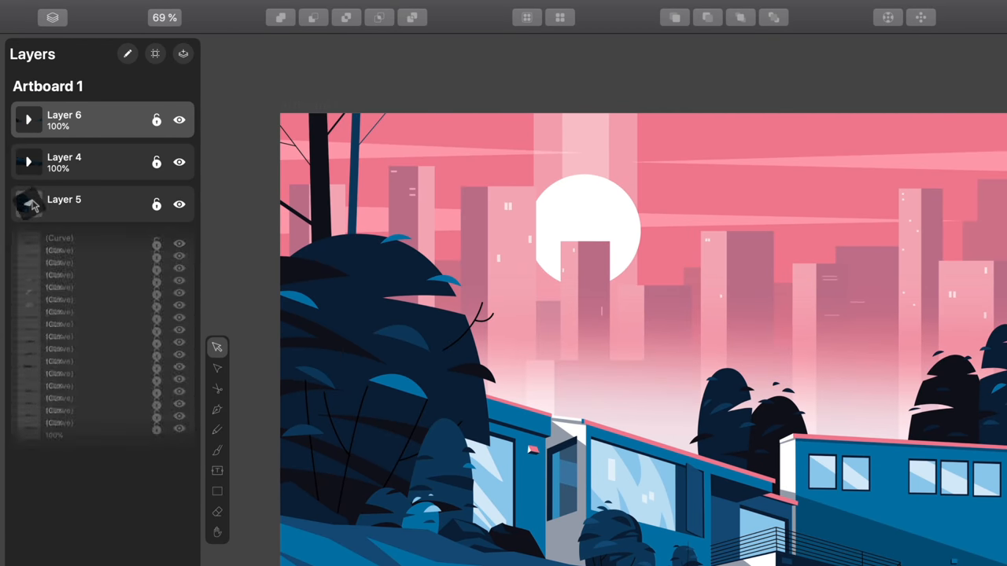
scroll(94, 412, "down", 1)
scroll(94, 411, "down", 5)
scroll(94, 411, "down", 2)
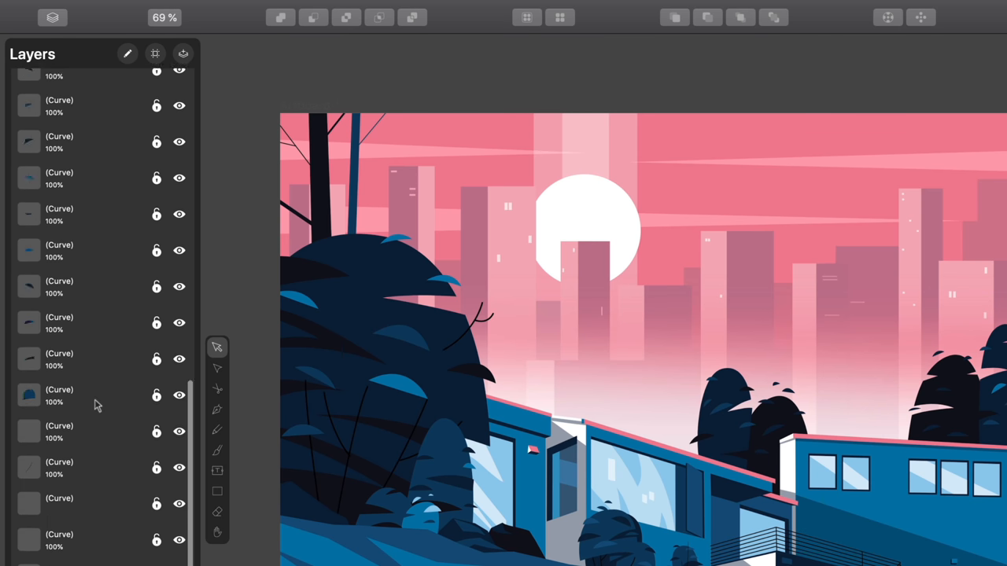
scroll(94, 411, "down", 1)
- Select individual Curve shapes, the Layer 3 group, and a curve inside Layer 3
left_click(64, 281)
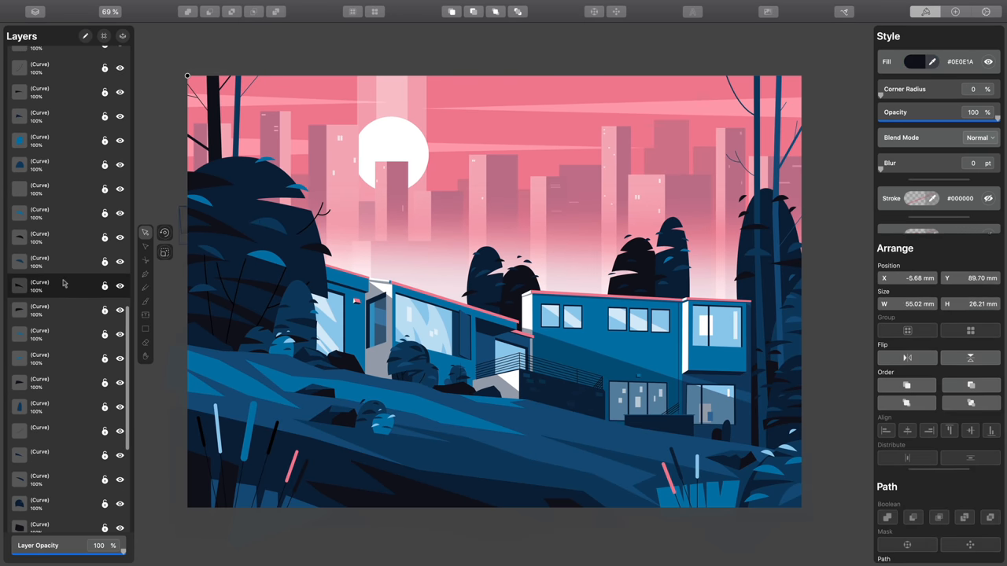
left_click(66, 157)
scroll(66, 157, "down", 3)
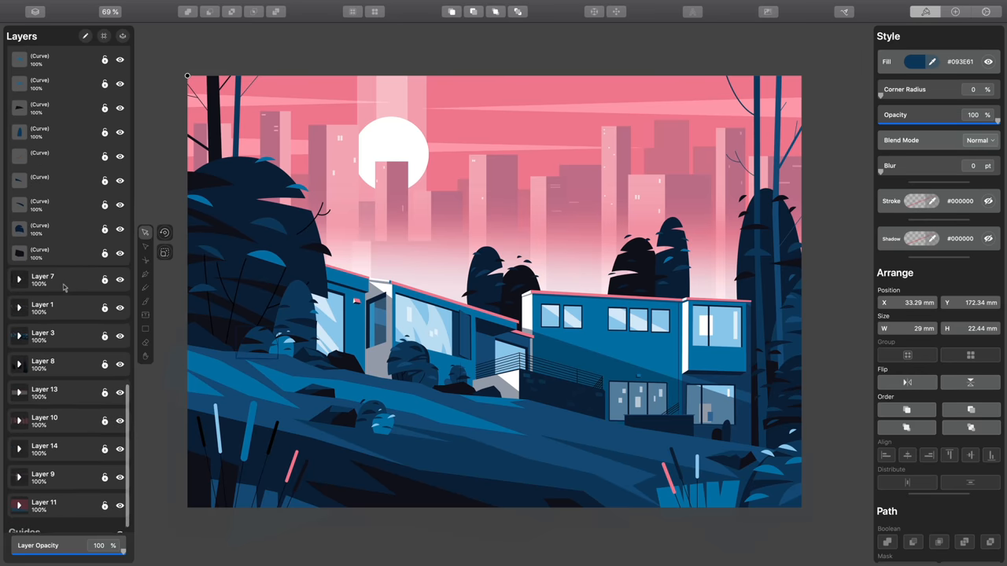
left_click(63, 320)
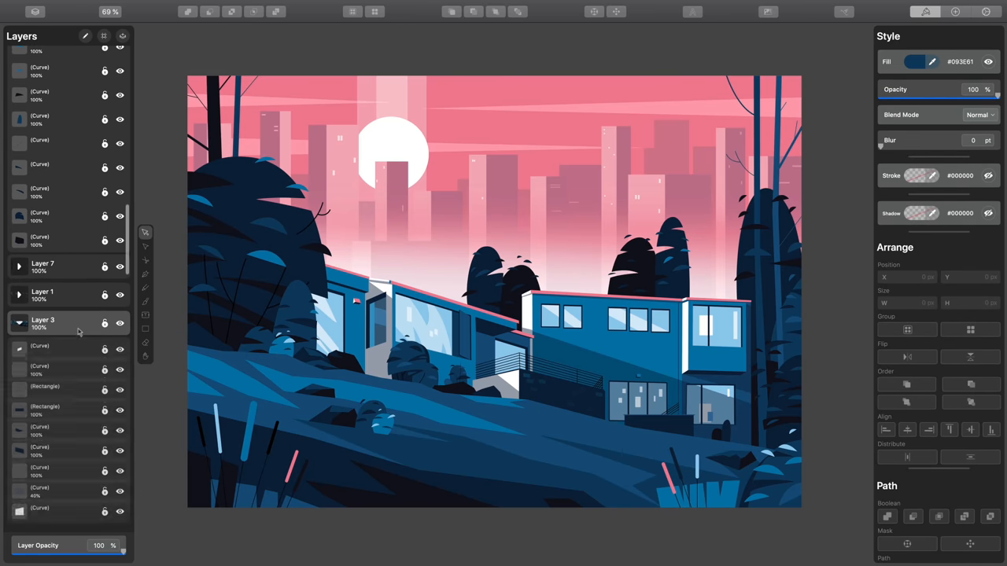
left_click(72, 313)
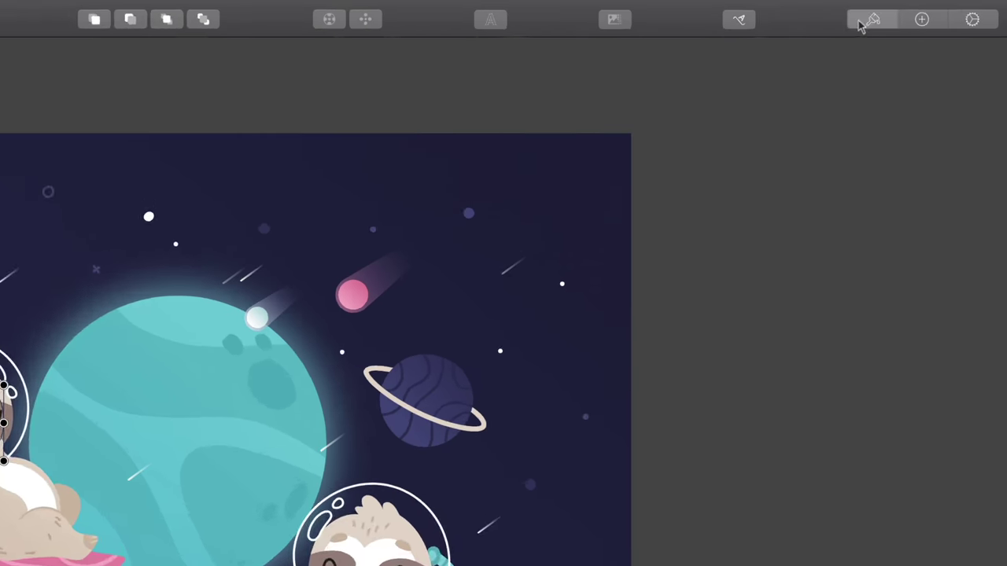
- Show the Style inspector and Layers panel, select the small teal planet and bring it into close view
left_click(925, 11)
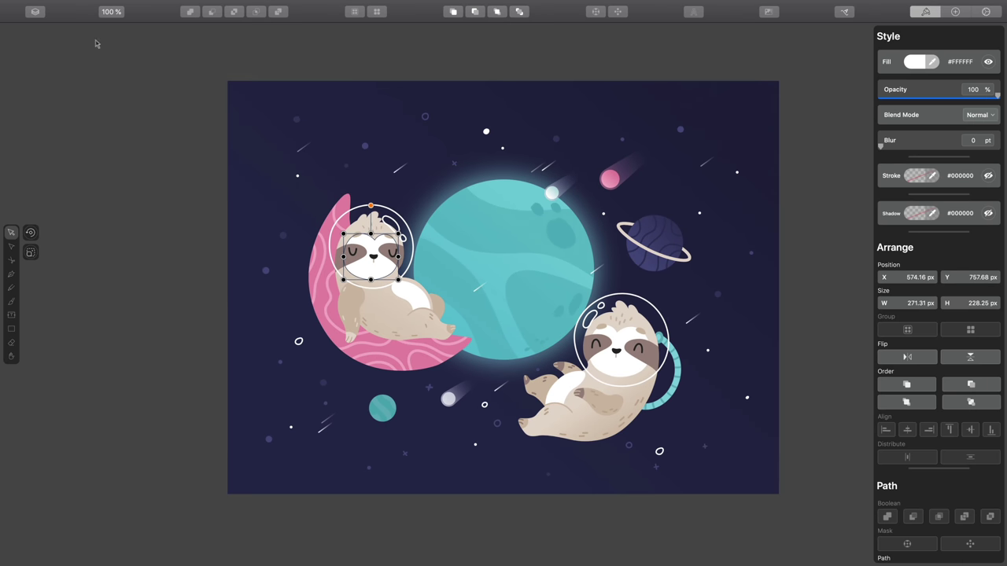
left_click(35, 11)
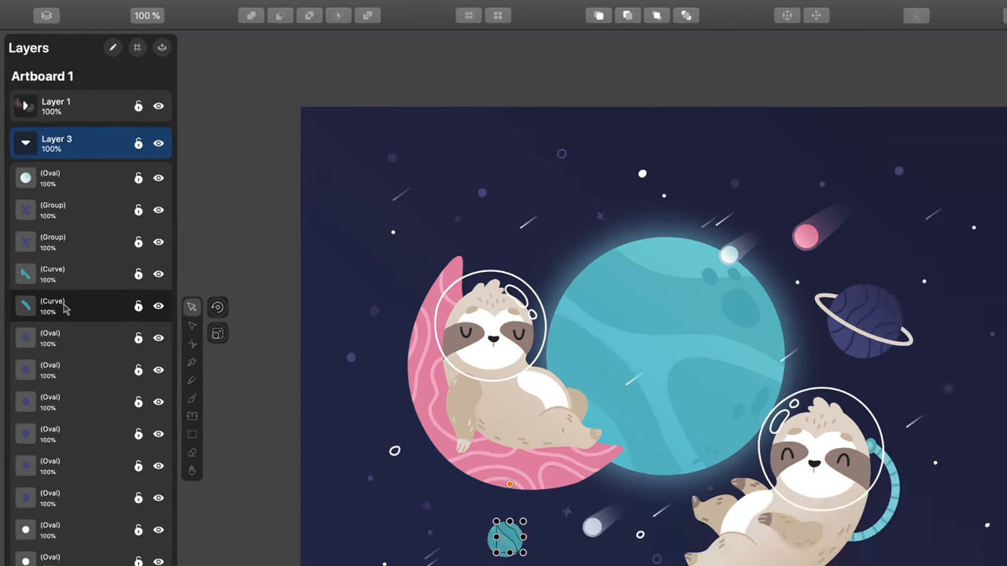
left_click(75, 358)
scroll(517, 272, "up", 5)
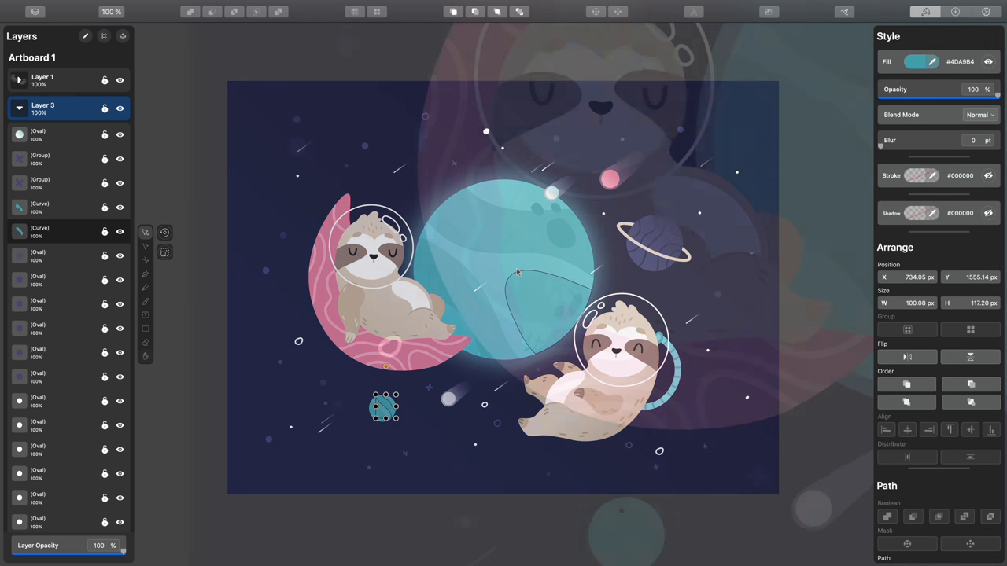
mouse_move(596, 359)
left_mouse_down()
mouse_move(417, 374)
mouse_move(155, 343)
left_mouse_up()
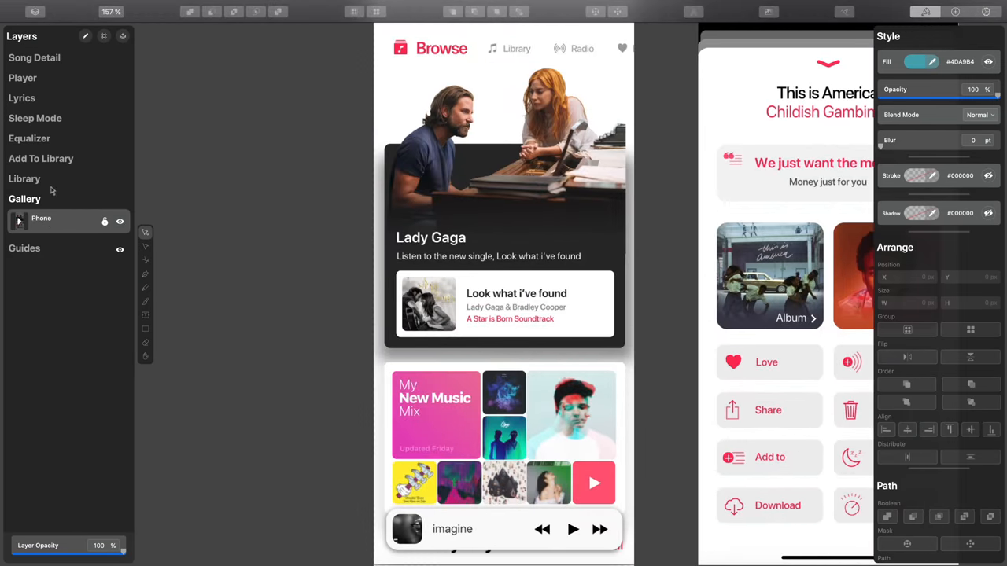
- Expand the Library artboard in the layer list and show it on the canvas
left_click(51, 189)
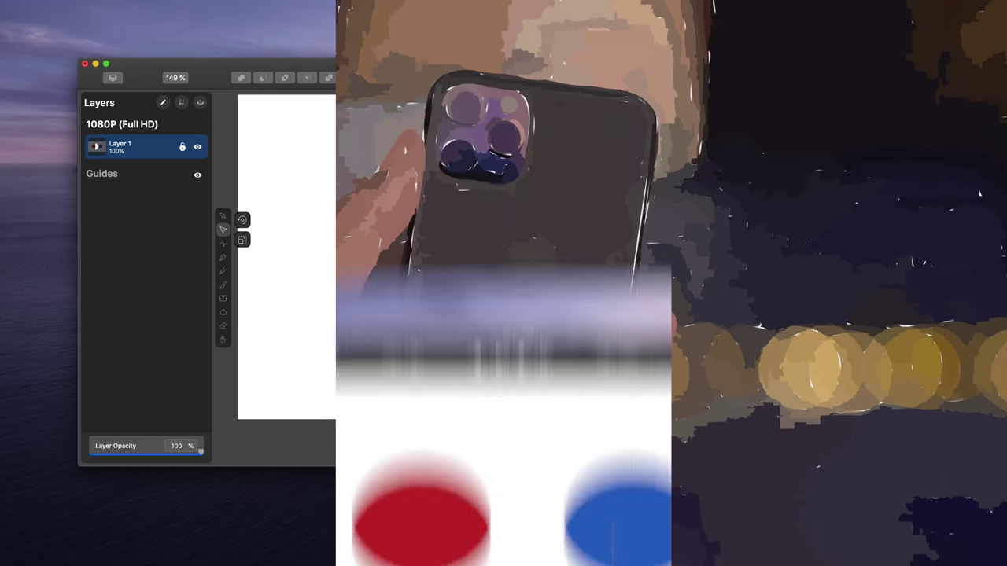
- Move the blue ellipse left over the red one and select both ellipses together
left_click_drag(558, 256, 518, 256)
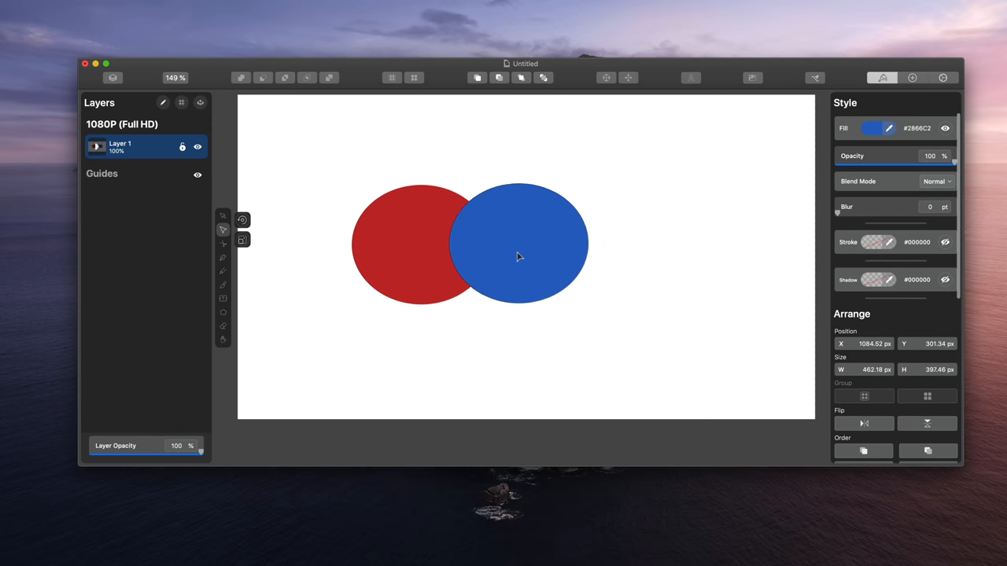
left_click(421, 246, "shift")
scroll(896, 330, "down", 10)
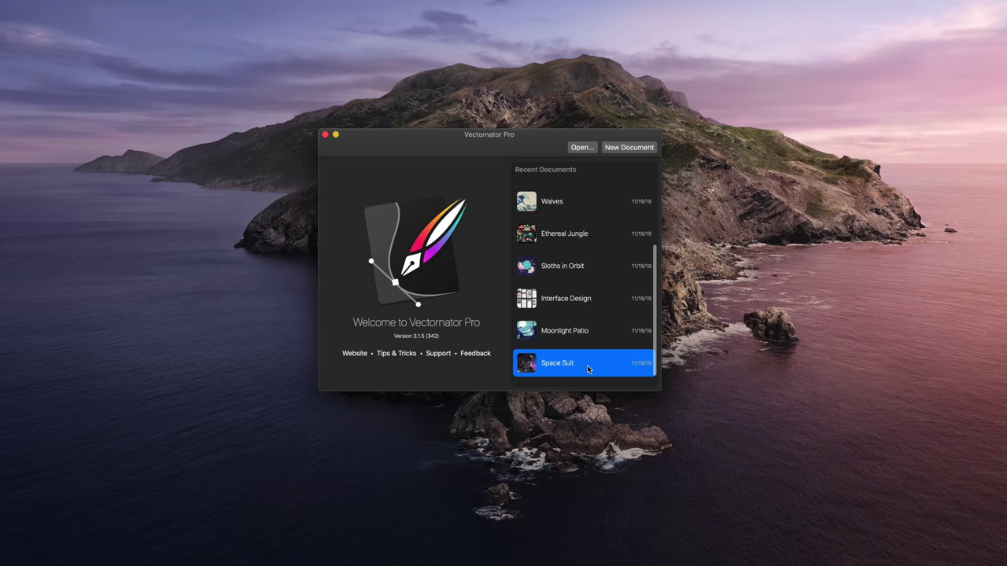
- Open the Space Suit document from Recent Documents, expand its top layer group and view the helmet artwork
double_click(586, 365)
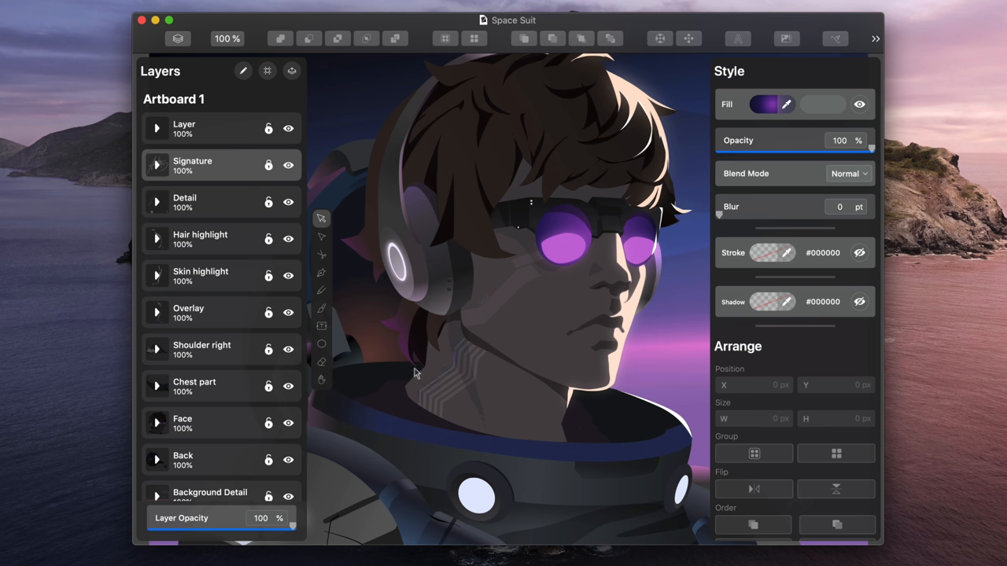
left_click(157, 131)
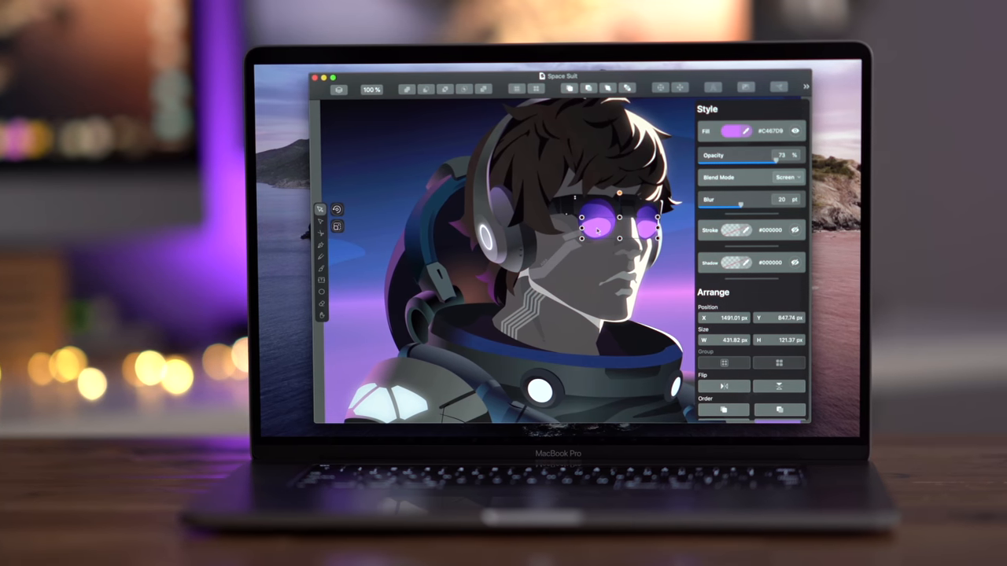
scroll(614, 230, "up", 5)
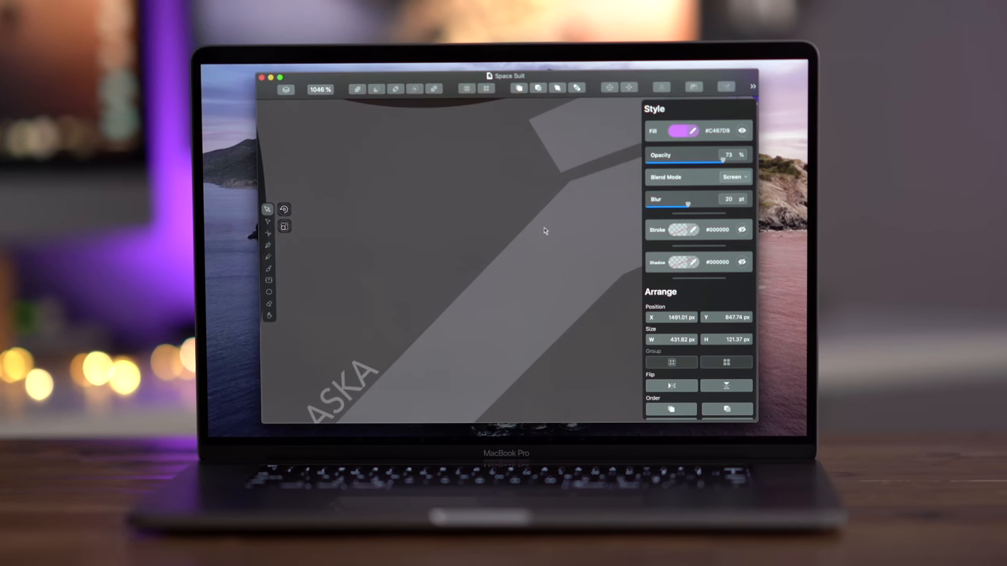
scroll(532, 228, "down", 5)
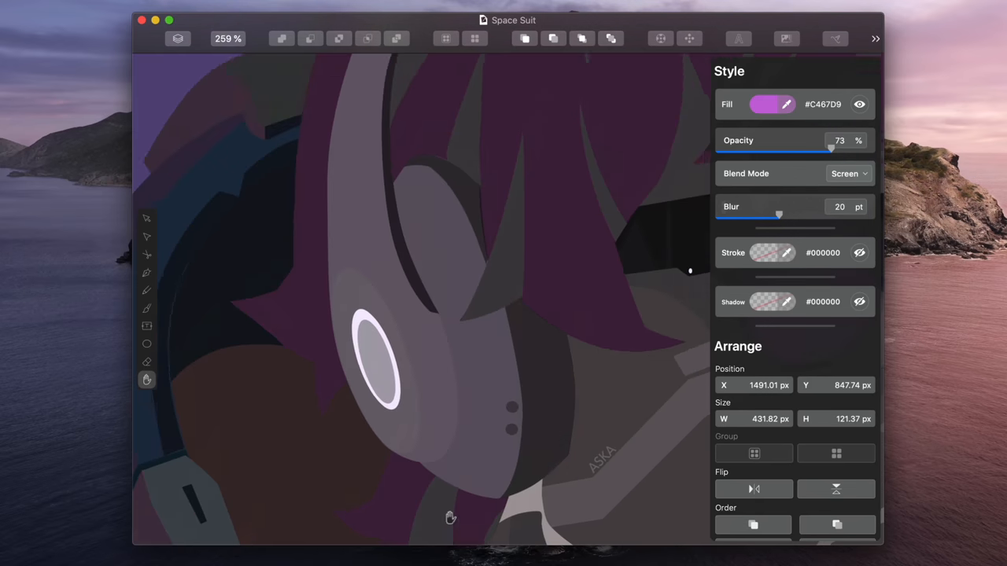
mouse_move(488, 322)
left_mouse_down()
mouse_move(420, 498)
mouse_move(109, 149)
mouse_move(9, 108)
left_mouse_up()
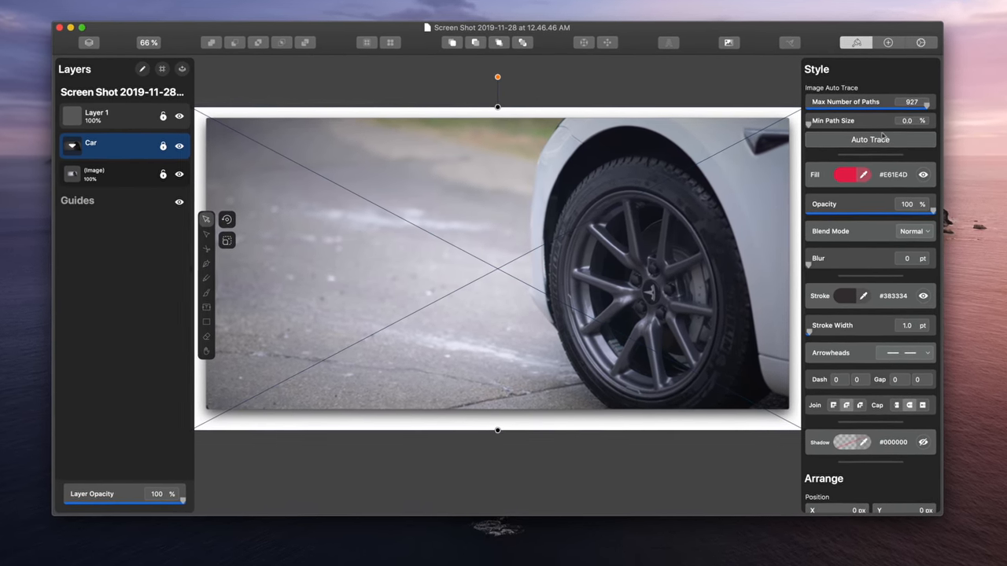
- Run Auto Trace to convert the car photo into vector paths
left_click(873, 142)
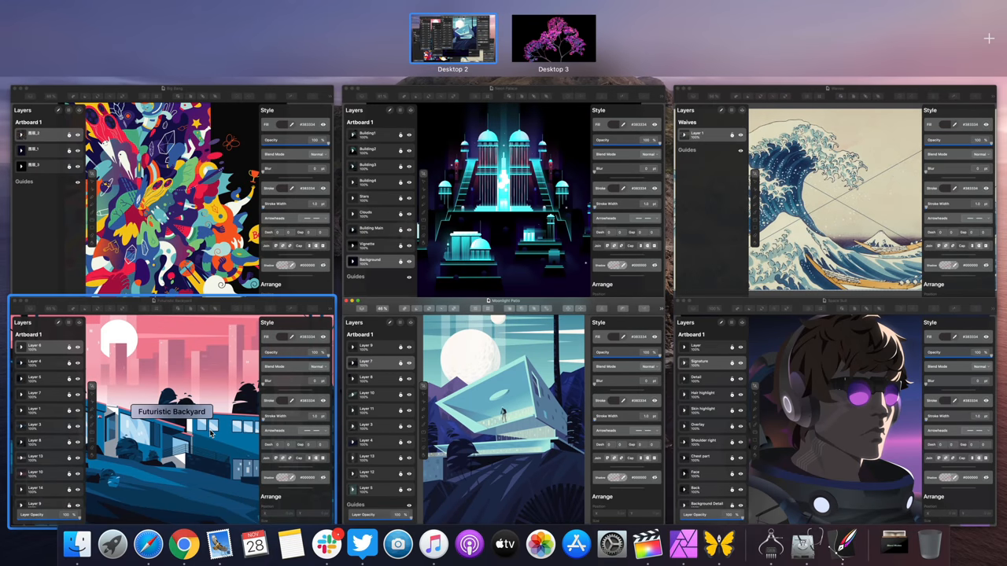
- Bring the Big Bang illustration window forward and raise the border value to 27 pt
left_click(216, 255)
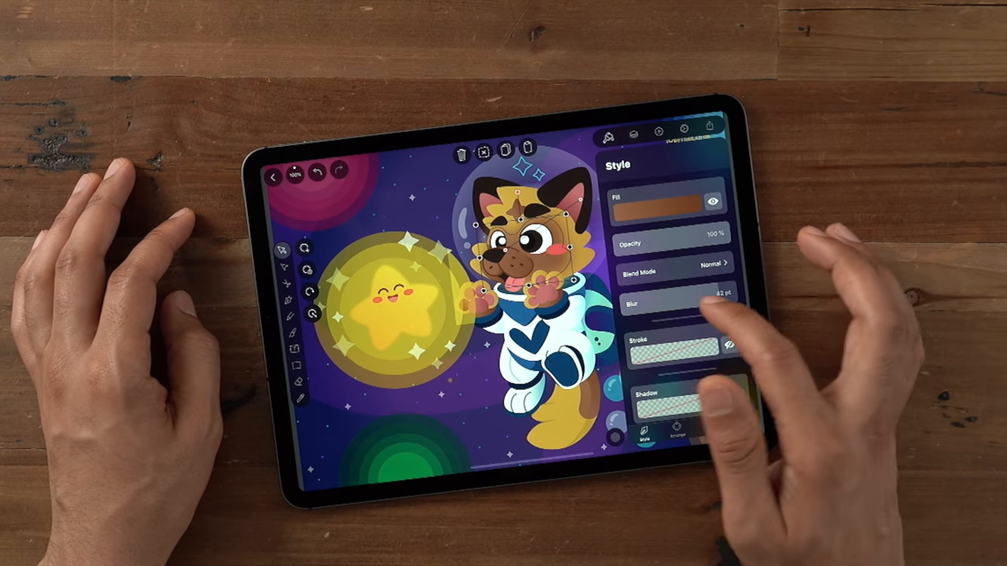
left_click_drag(629, 304, 684, 303)
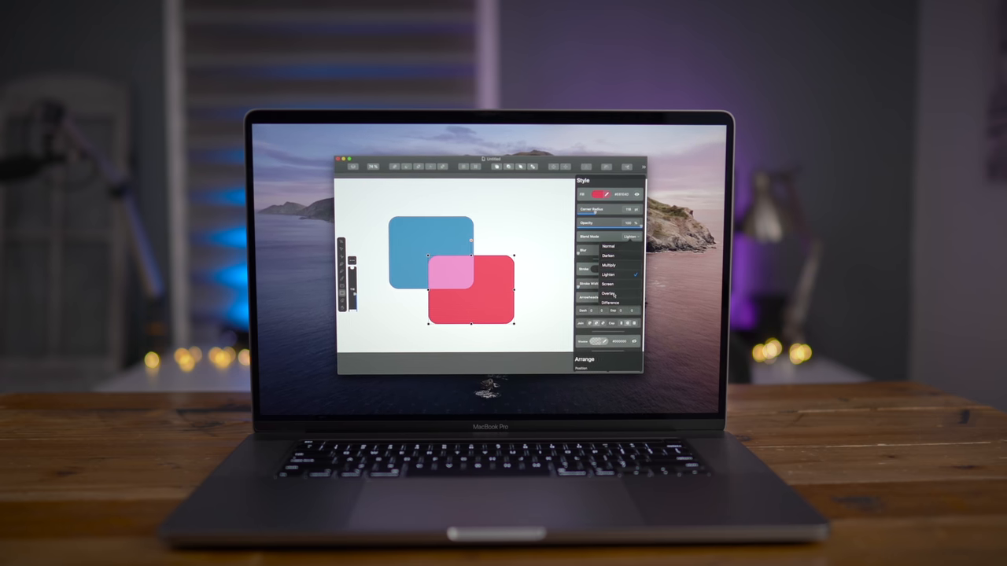
scroll(752, 322, "down", 3)
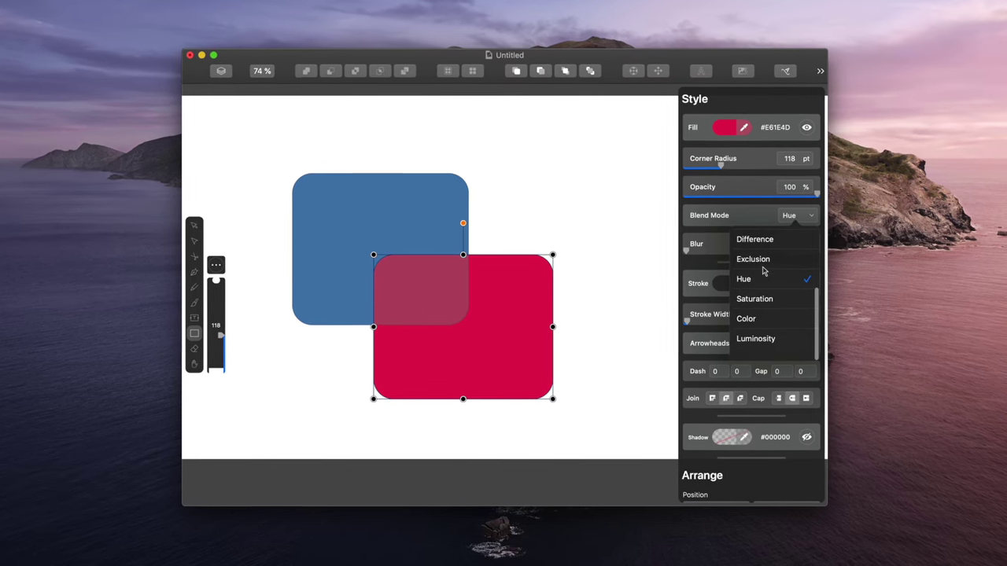
- Set the red rectangle's blend mode to Exclusion, then to Saturation
left_click(751, 258)
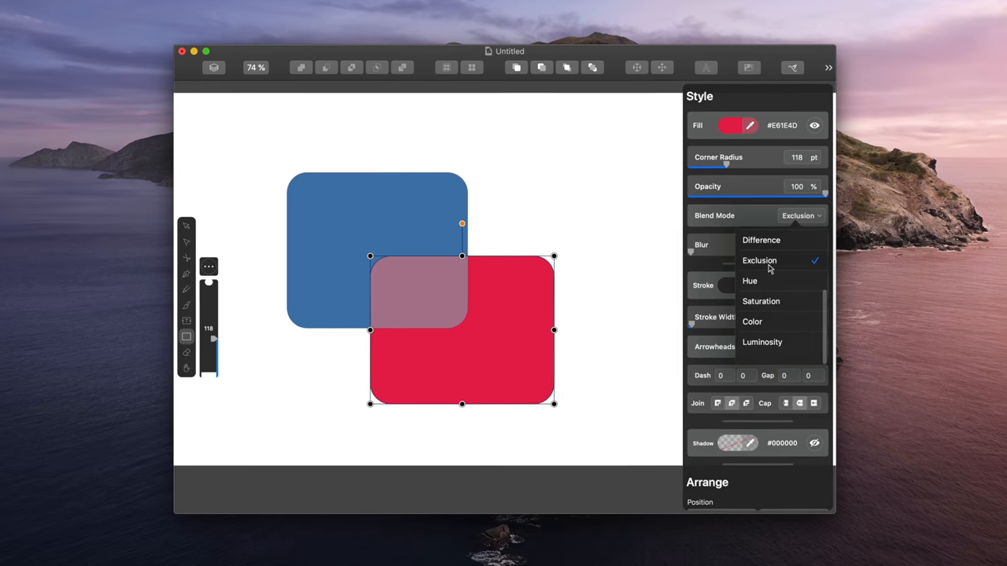
left_click(772, 305)
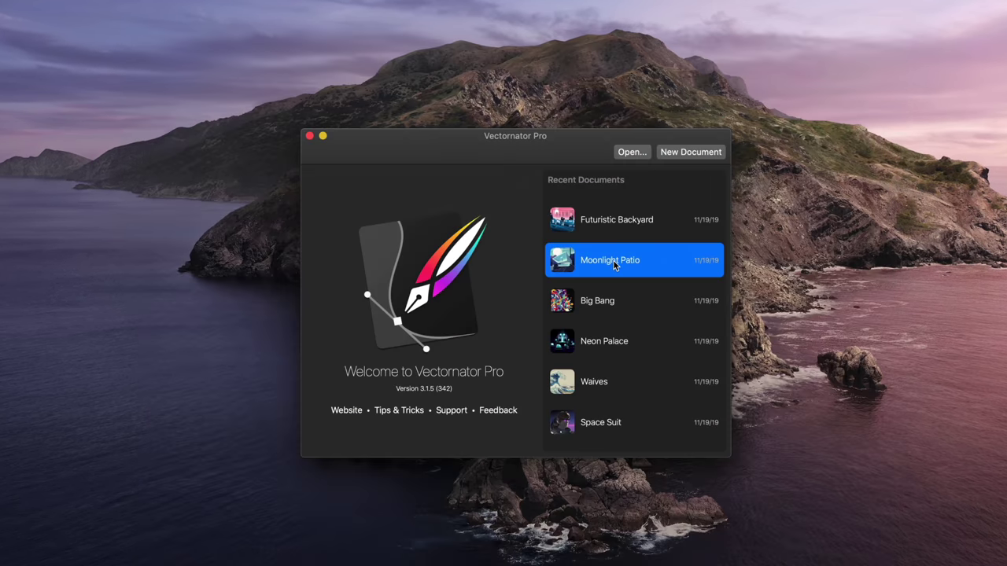
- Open the Moonlight Patio illustration from the Recent Documents list
double_click(612, 262)
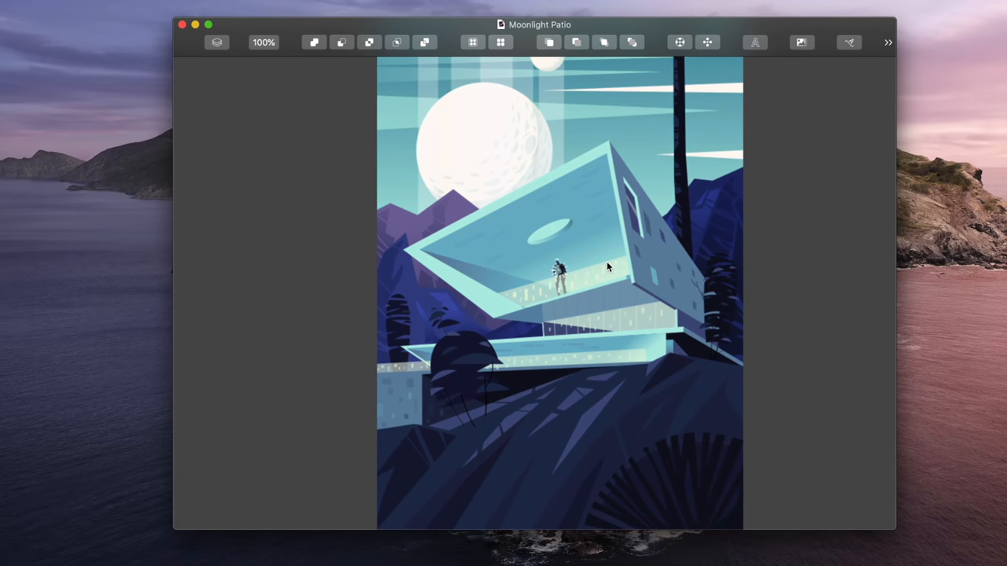